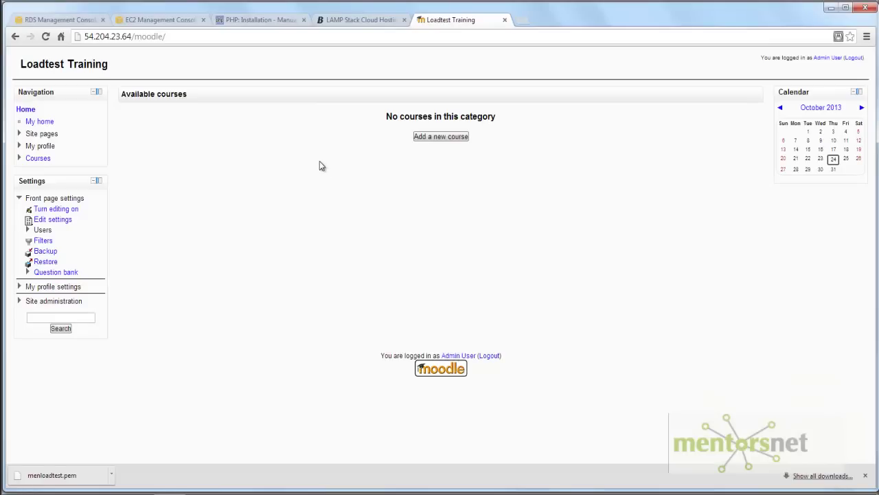
- Start a new Miscellaneous course named Intro to Data Science, short name CS101, with a pasted summary
left_click(445, 137)
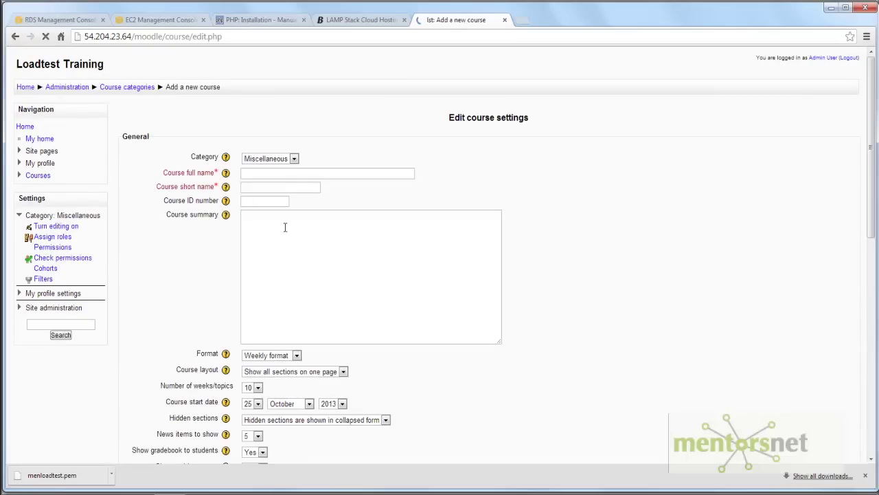
left_click(292, 159)
left_click(293, 168)
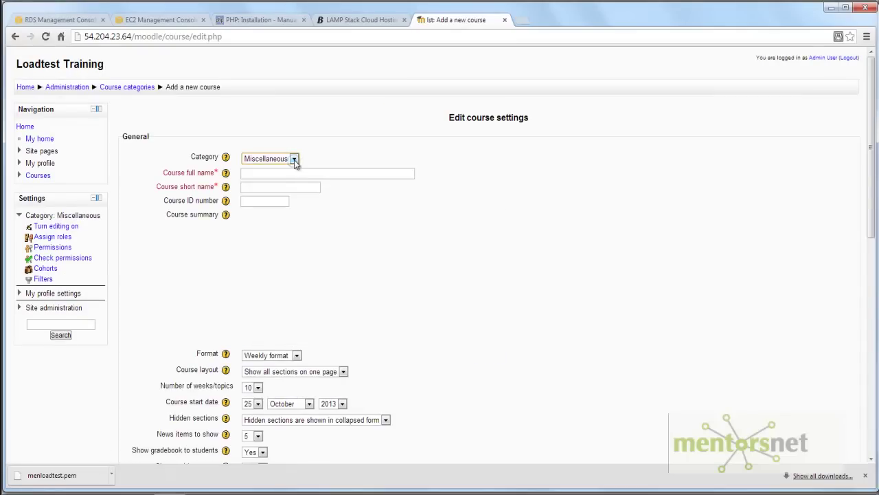
left_click(254, 173)
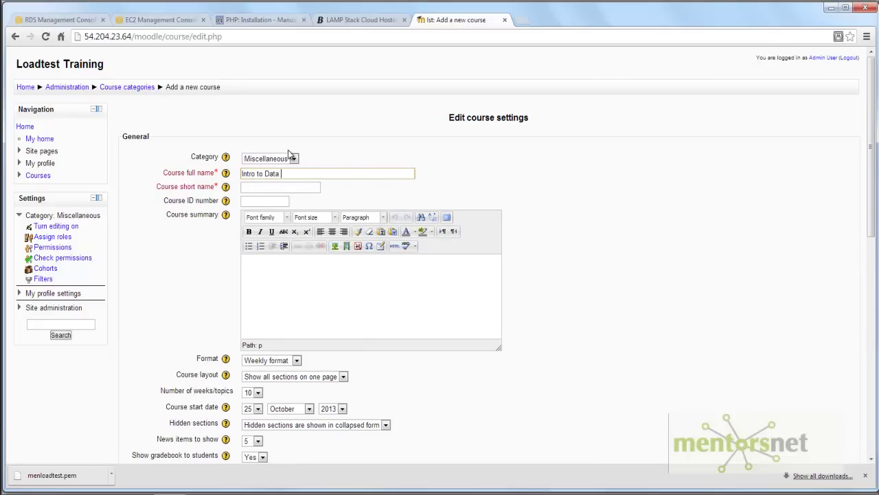
key("Tab")
scroll(292, 302, "down", 1)
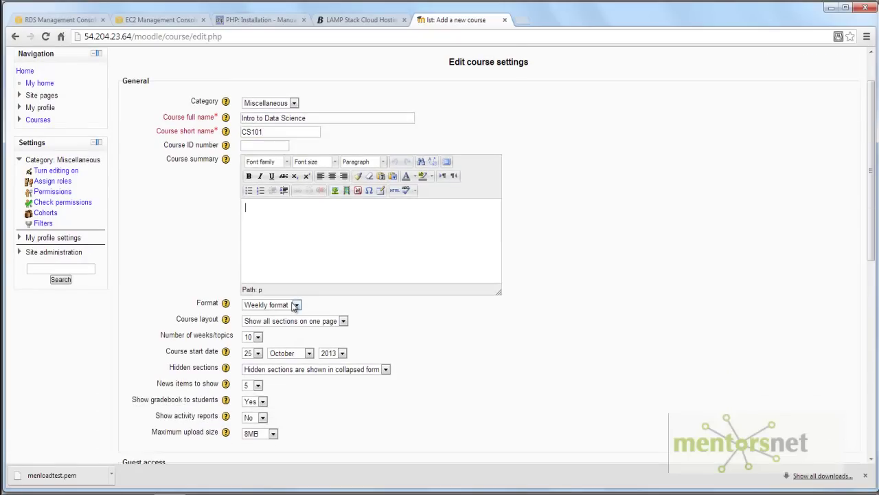
type("Before starting the web server, OCI8 typically requires several Oracle environment variables (see below) to locate libraries, point to configuration files, and set some basic properties such as the character set used by Oracle libraries. The variables must be set before any PHP process starts.")
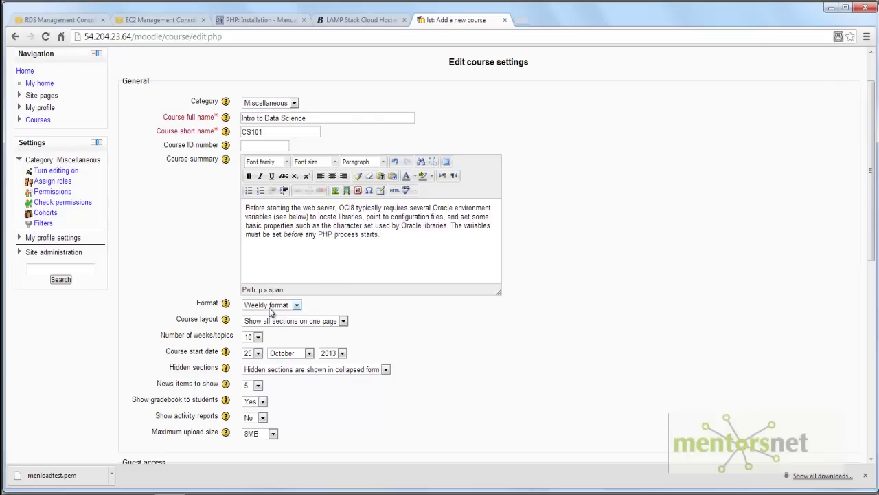
- Set the course format to Topics with 6 topics
left_click(269, 306)
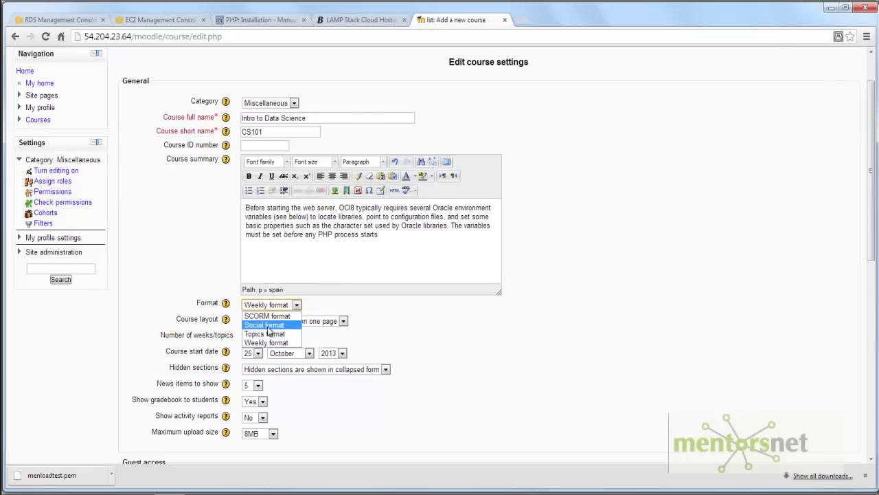
left_click(268, 333)
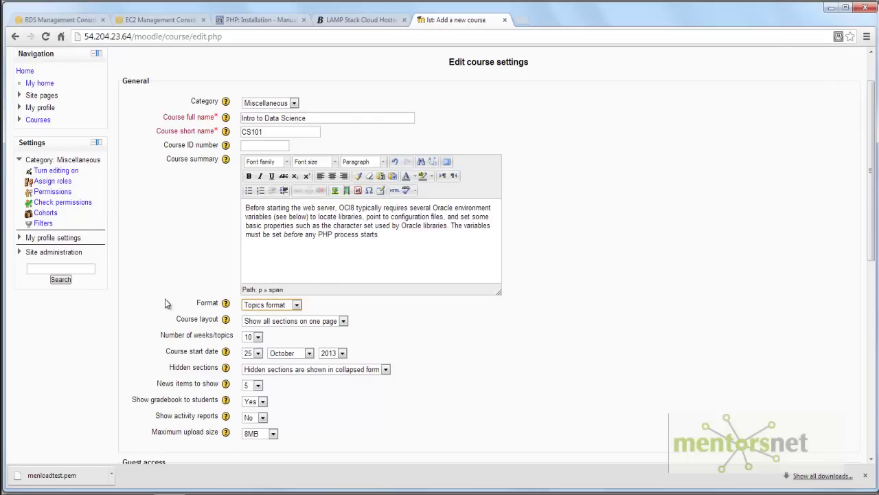
left_click(478, 333)
scroll(477, 333, "down", 2)
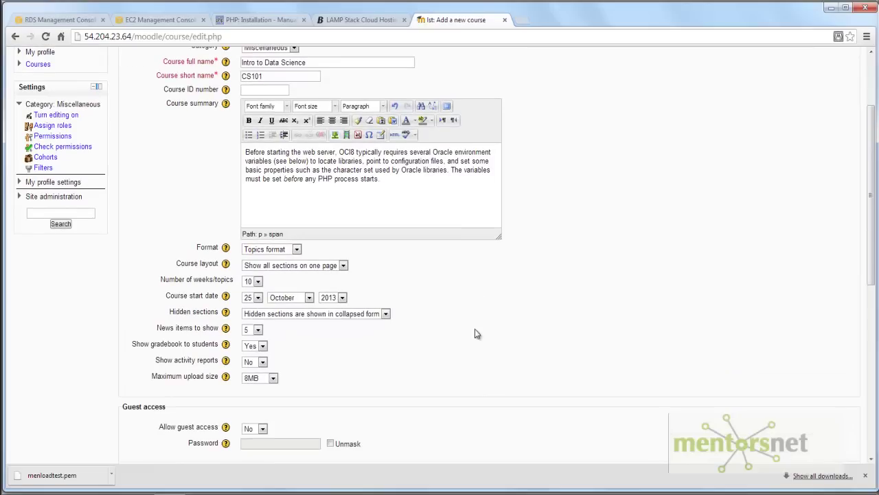
left_click(262, 280)
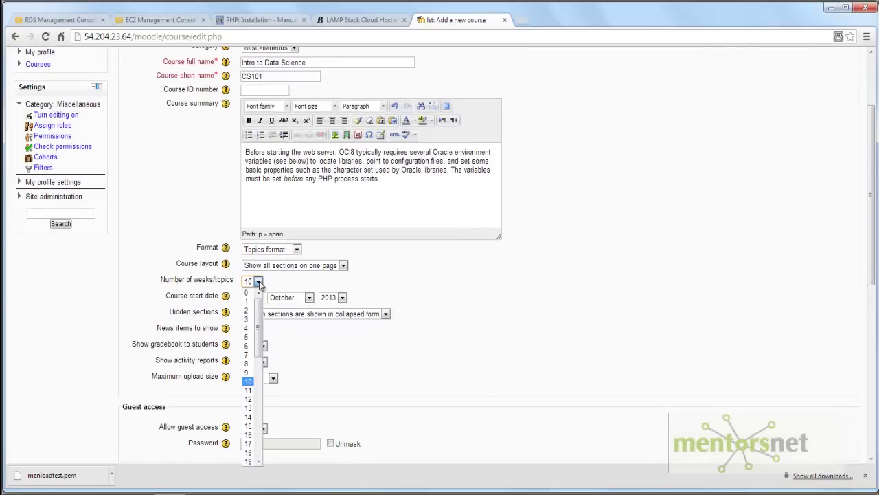
left_click(248, 345)
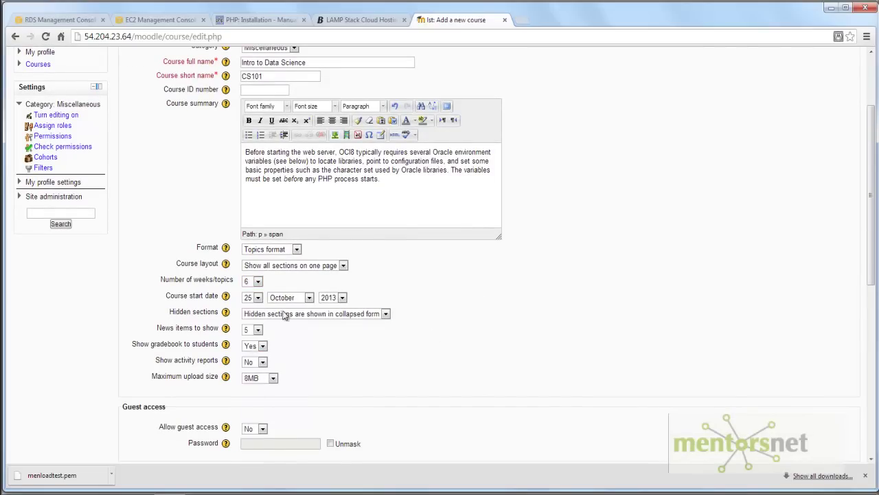
scroll(282, 314, "down", 8)
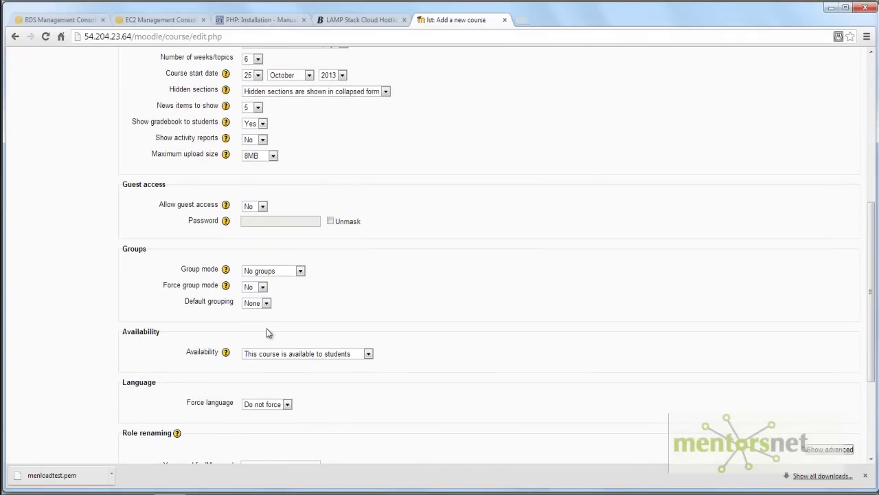
scroll(177, 279, "down", 5)
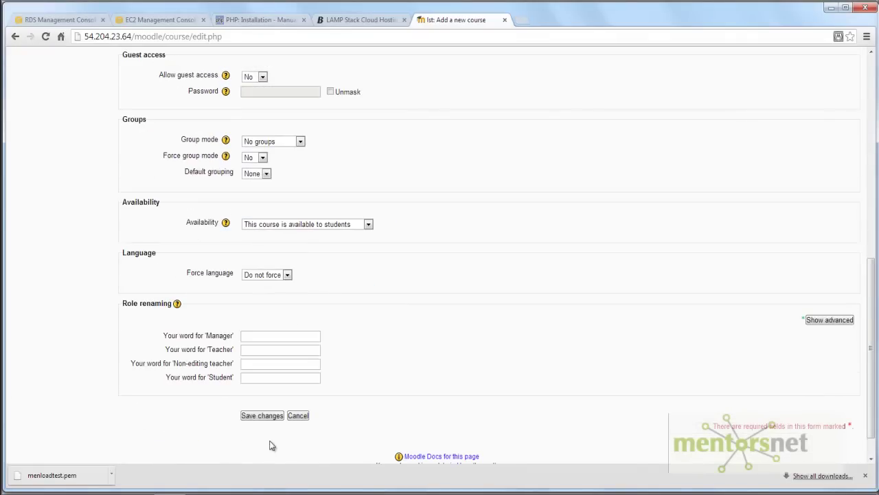
- Save the Intro to Data Science course and turn editing on for its CS101 page
left_click(272, 415)
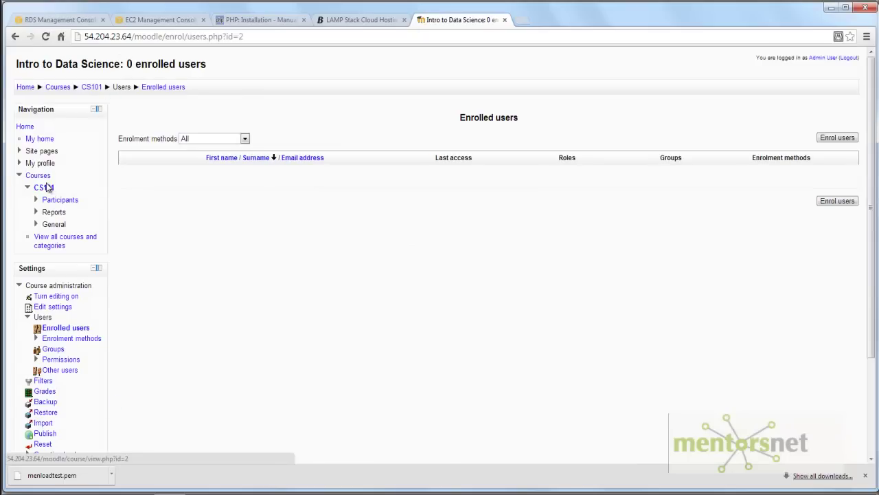
left_click(46, 187)
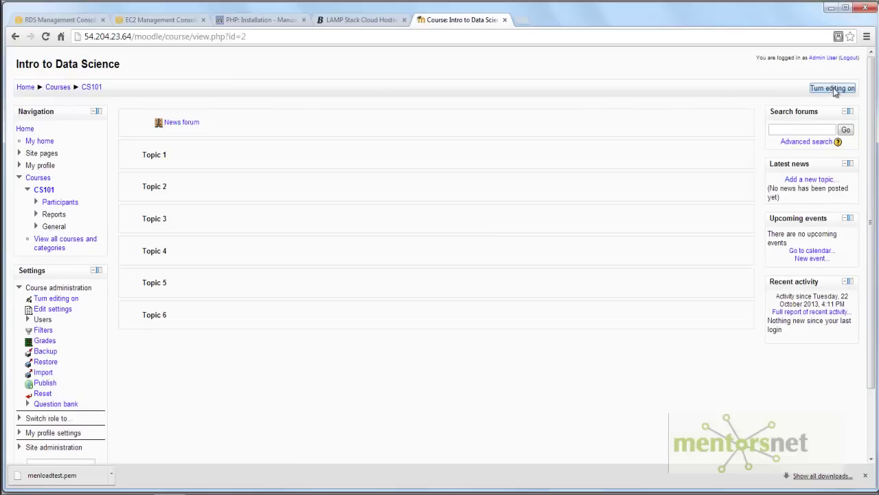
left_click(835, 89)
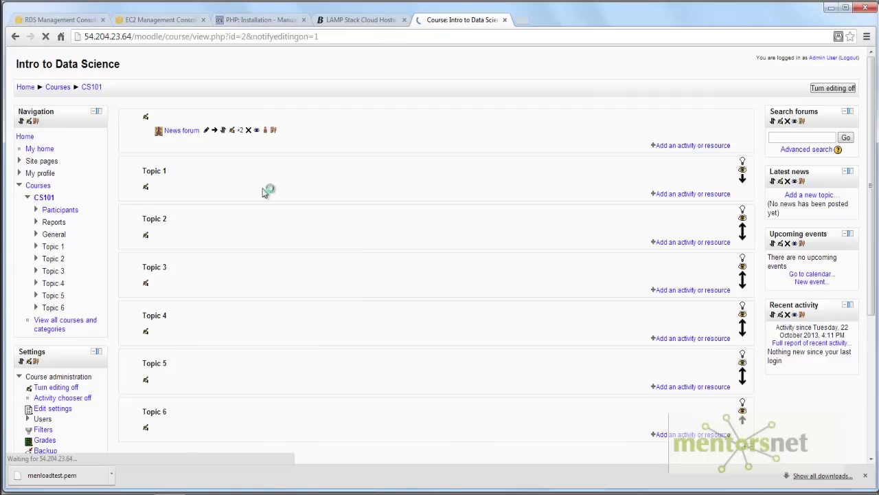
- Add a Book named Chapter 1 with a pasted description to Topic 1, then save and display it
left_click(690, 200)
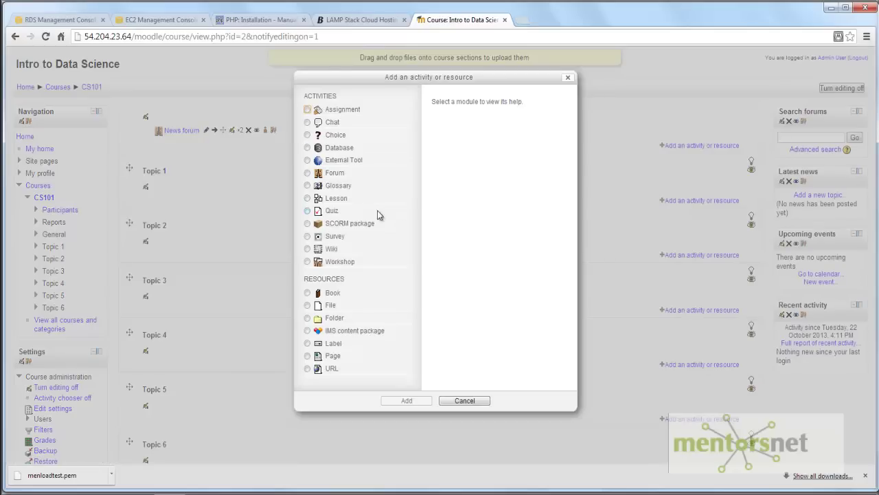
left_click(308, 293)
left_click(415, 404)
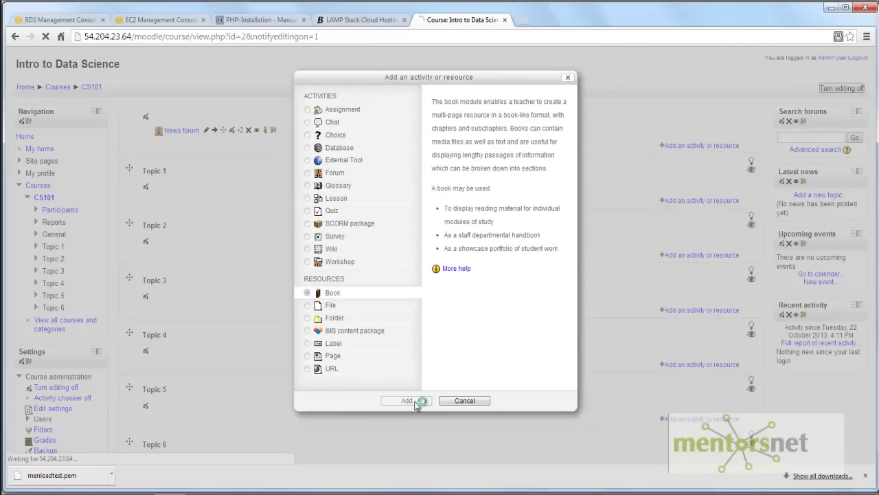
left_click(292, 156)
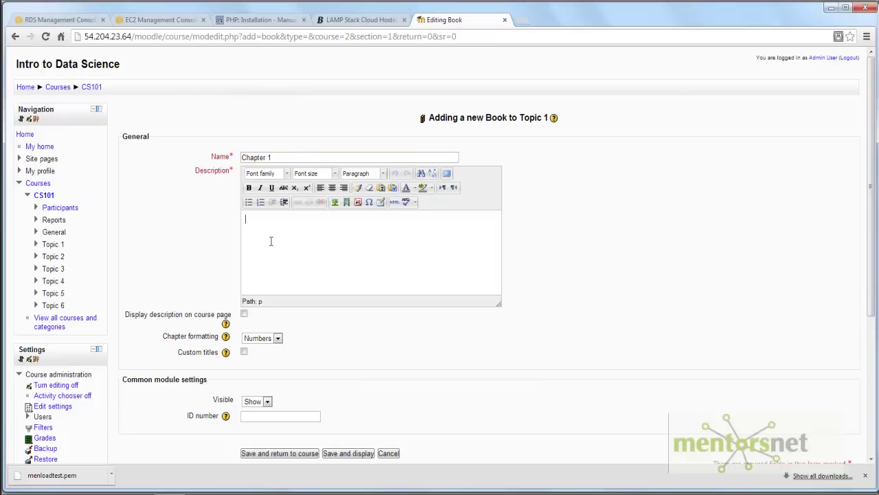
type("Before starting the web server, OCI8 typically requires several Oracle environment variables (see below) to locate libraries, point to configuration files, and set some basic properties such as the character set used by Oracle libraries. The variables must be set before any PHP process starts.")
scroll(311, 352, "down", 3)
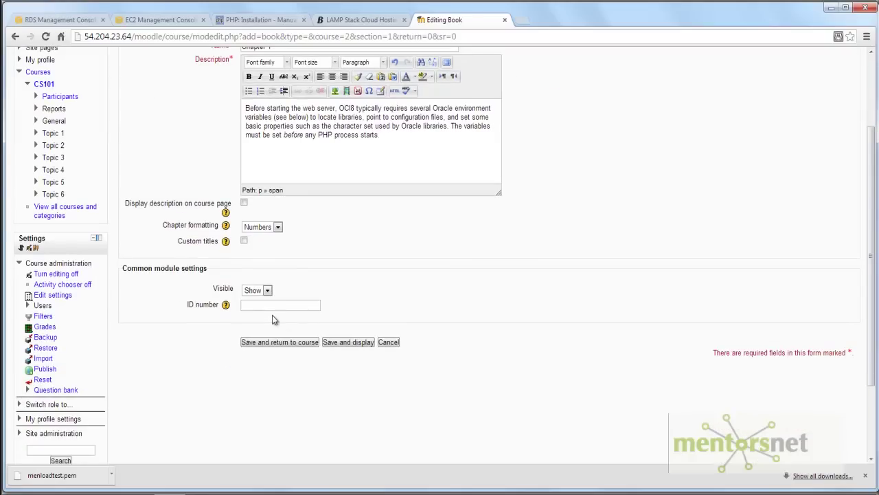
left_click(349, 342)
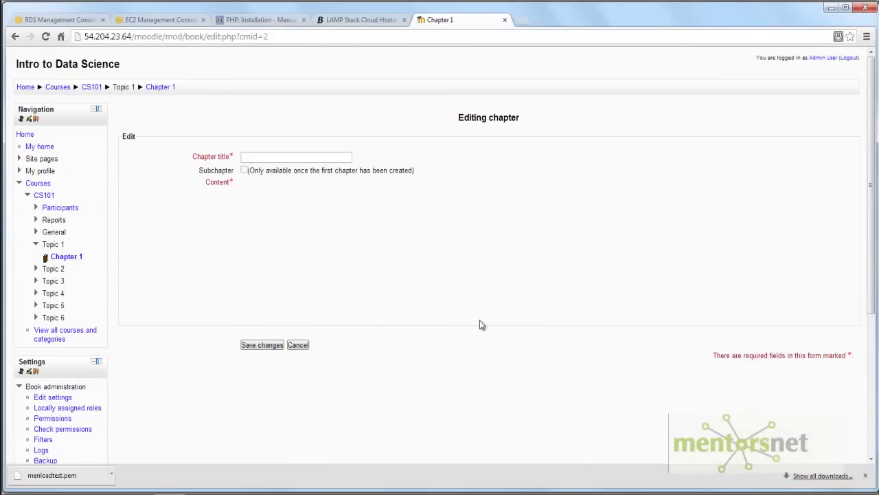
- Title the first chapter 'Chapter 1', paste the OCI8 paragraph as its content, and save
left_click(67, 258)
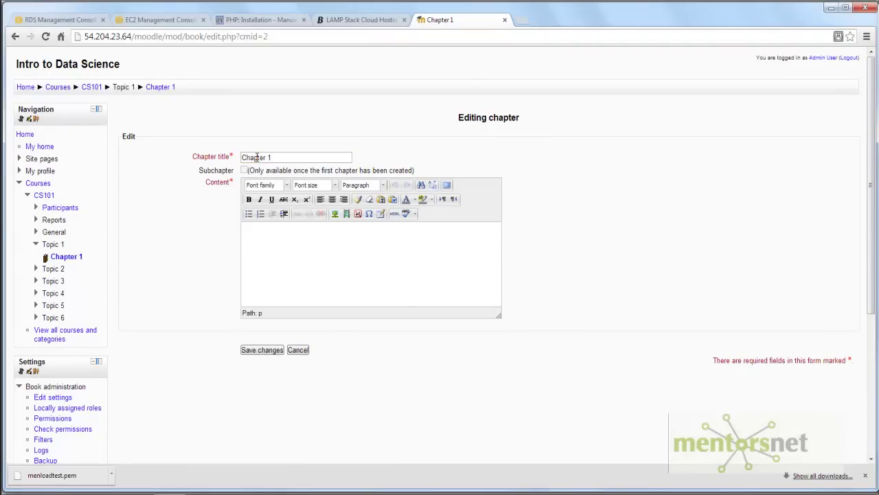
type("Before starting the web server, OCI8 typically requires several Oracle environment variables (see below) to locate libraries, point to configuration files, and set some basic properties such as the character set used by Oracle libraries. The variables must be set before any PHP process starts.")
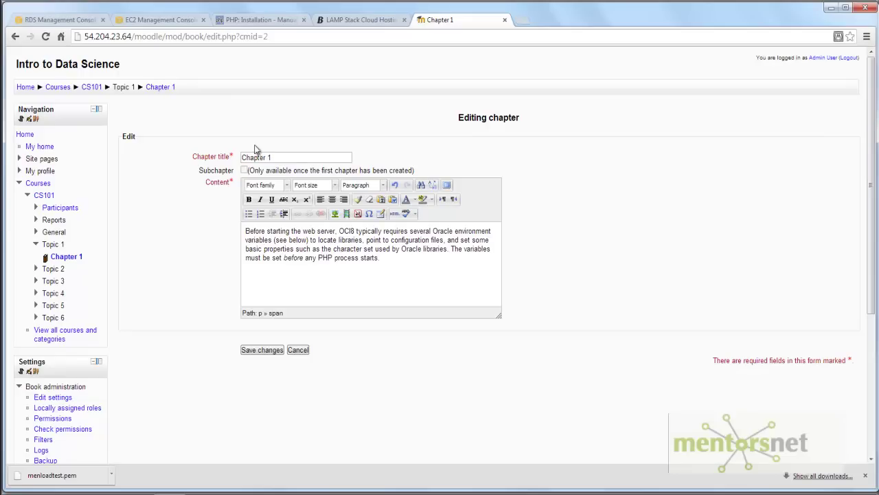
left_click(269, 351)
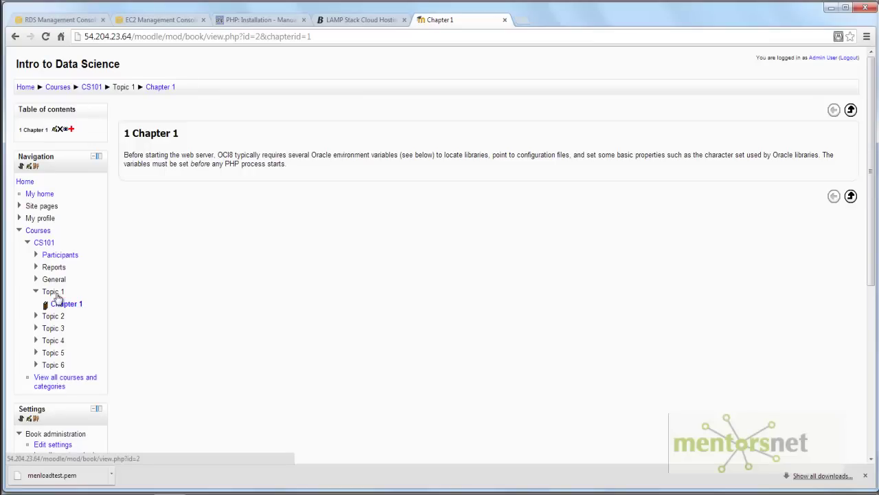
- Open the Chapter 1 book from the CS101 page to check its text, then return to the course
left_click(46, 245)
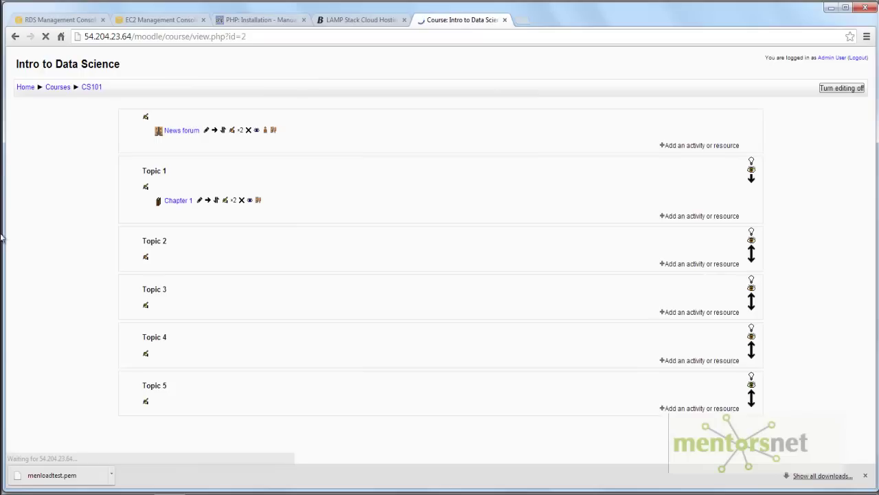
left_click(180, 200)
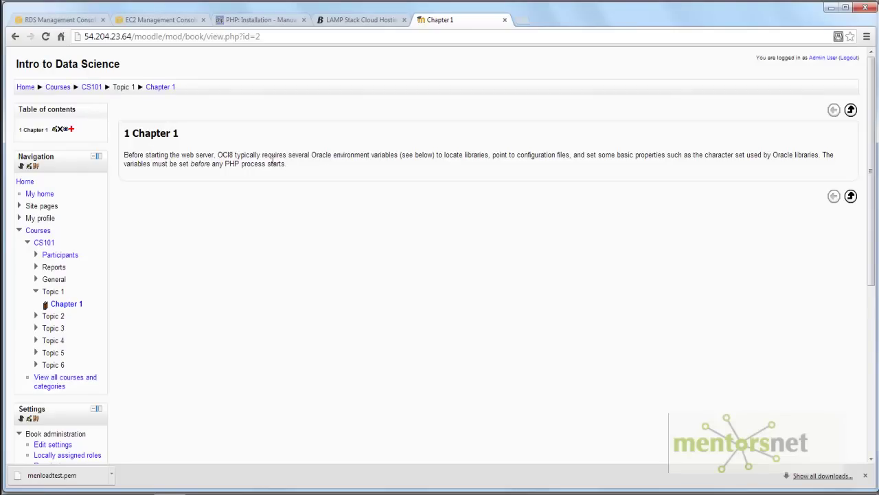
left_click_drag(292, 165, 235, 155)
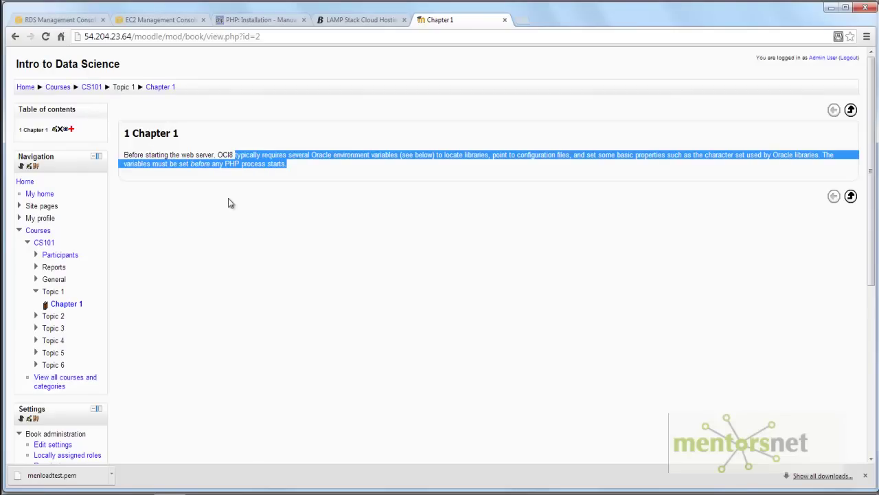
left_click(38, 244)
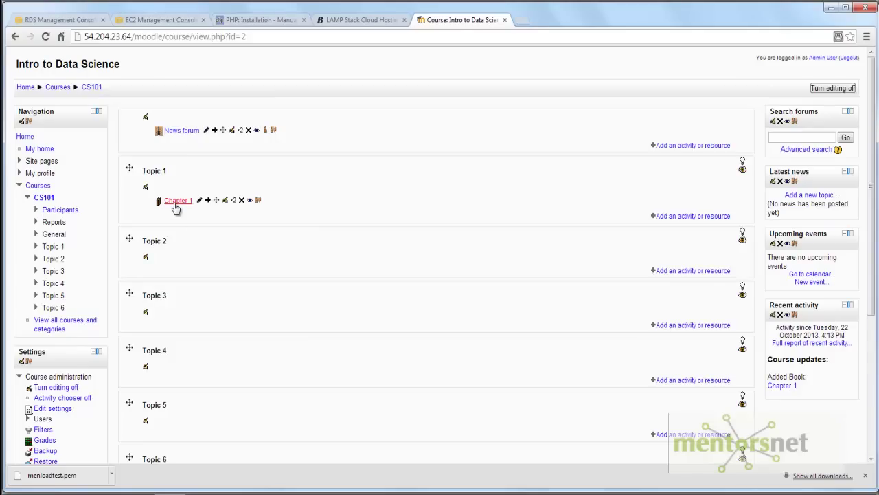
- Open the Topic 1 activity chooser, preview Quiz and Choice, then select Forum
left_click(702, 216)
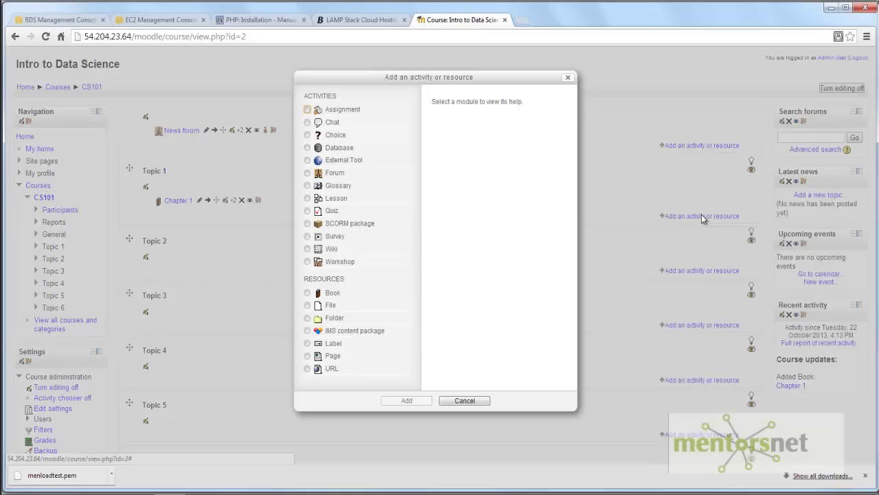
left_click(307, 211)
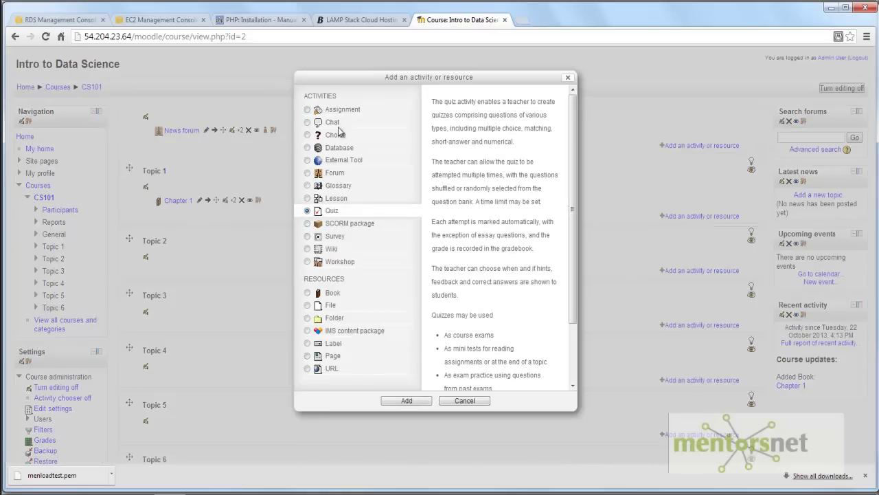
left_click(307, 135)
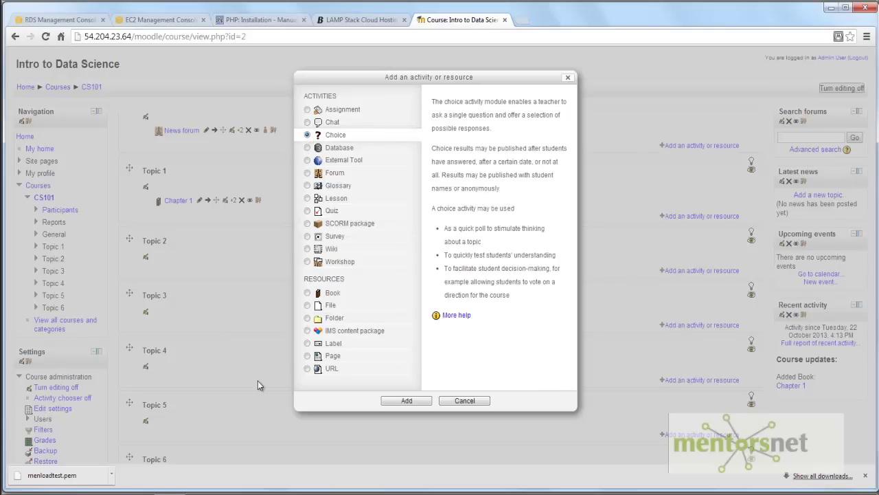
left_click(307, 172)
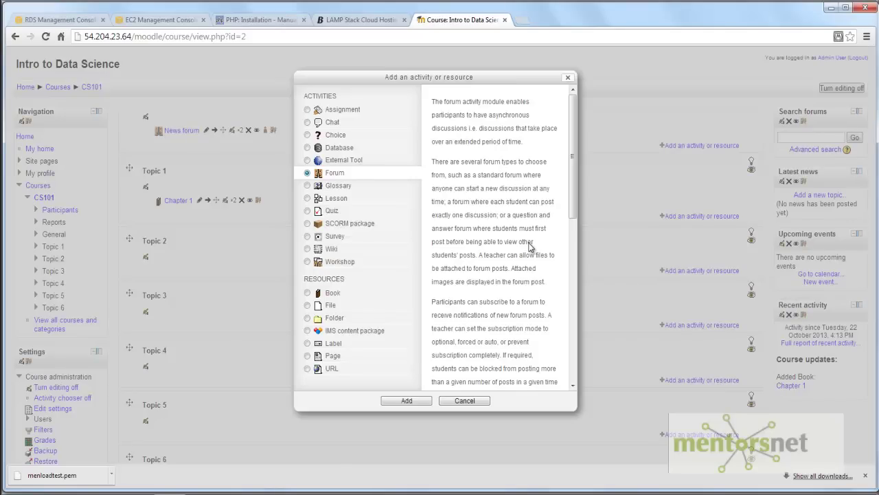
- Cancel the activity chooser, leaving only the Chapter 1 book under Topic 1
left_click(464, 401)
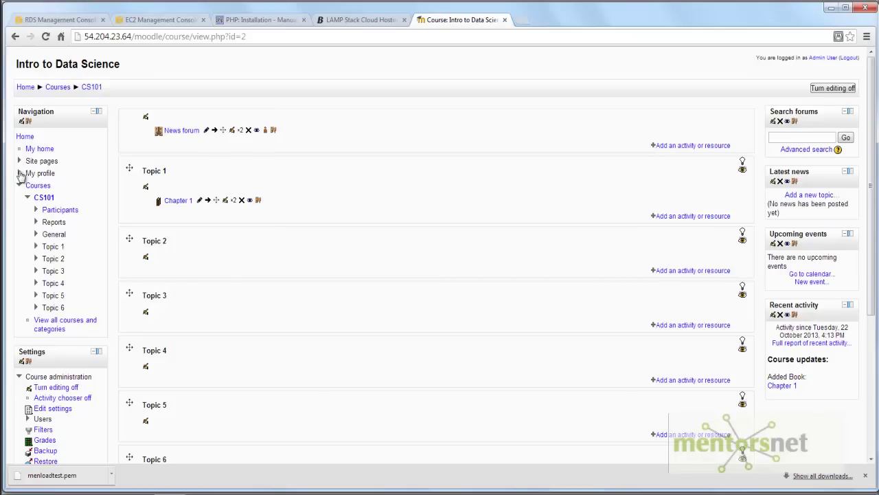
- Go to Site administration > Users > Accounts > Add a new user
left_click(20, 185)
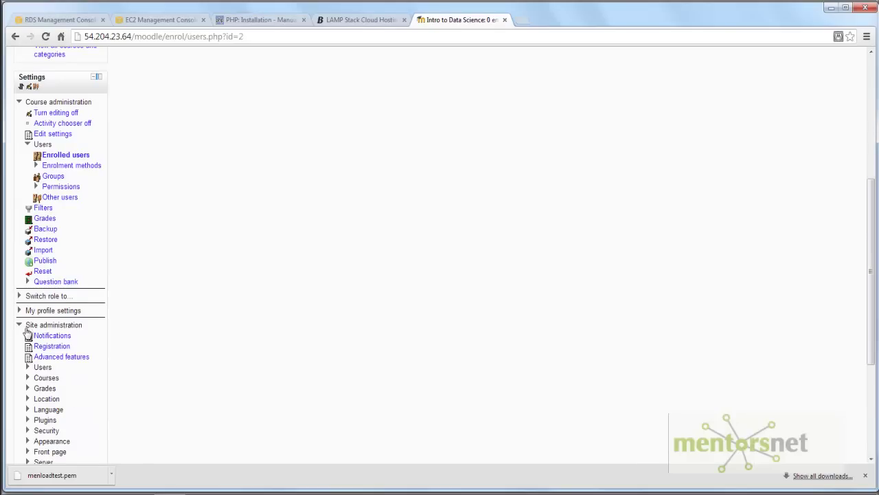
left_click(29, 368)
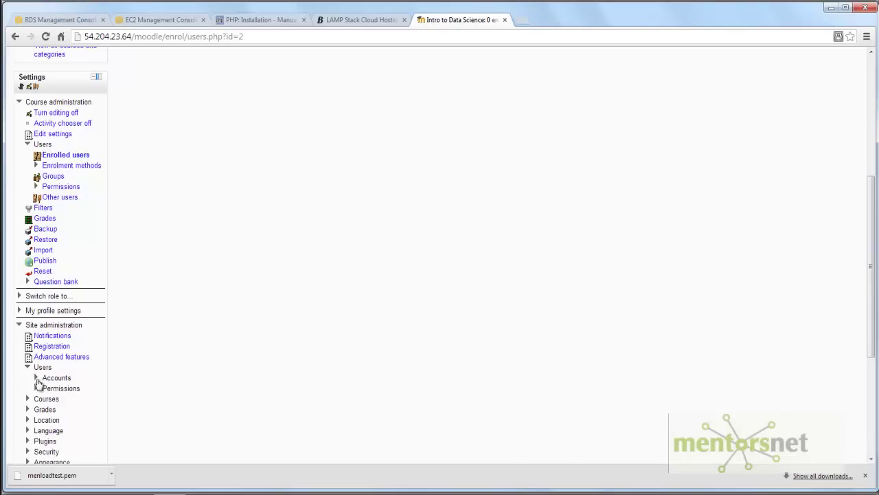
left_click(36, 378)
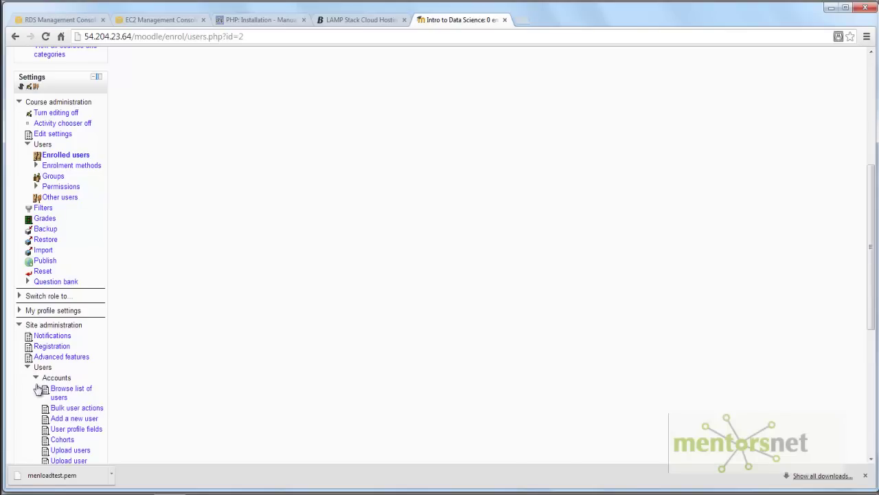
left_click(70, 420)
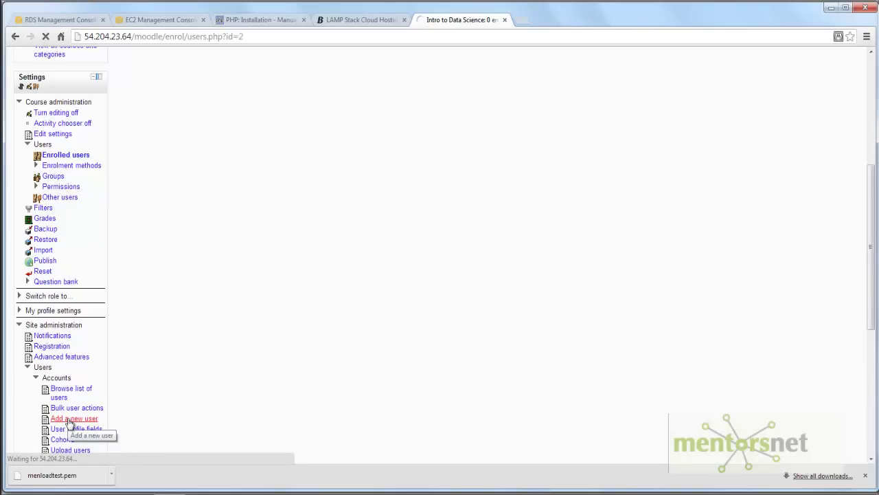
- Enter username test1, a visible password, the user's names and e-mail address
left_click(251, 137)
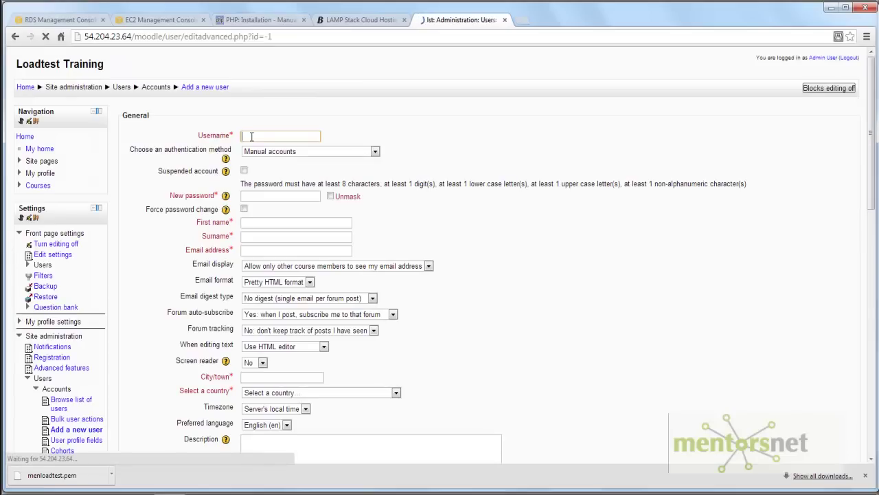
type("test1")
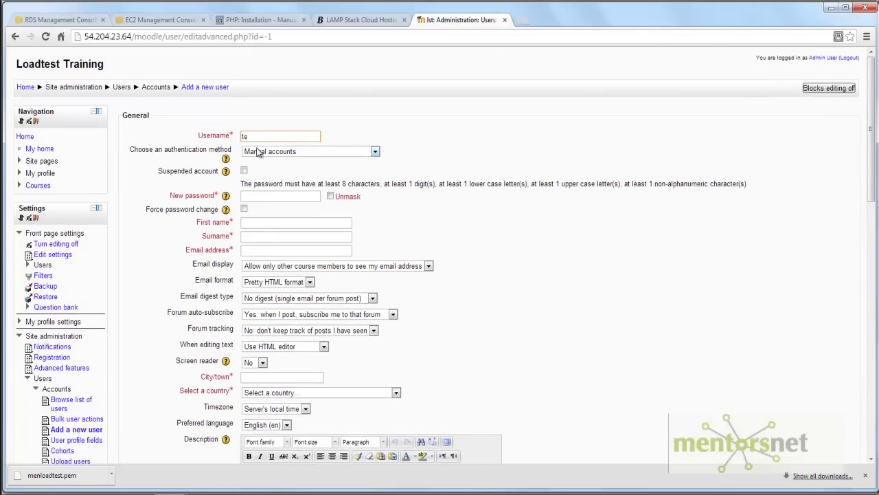
left_click(258, 195)
left_click(330, 197)
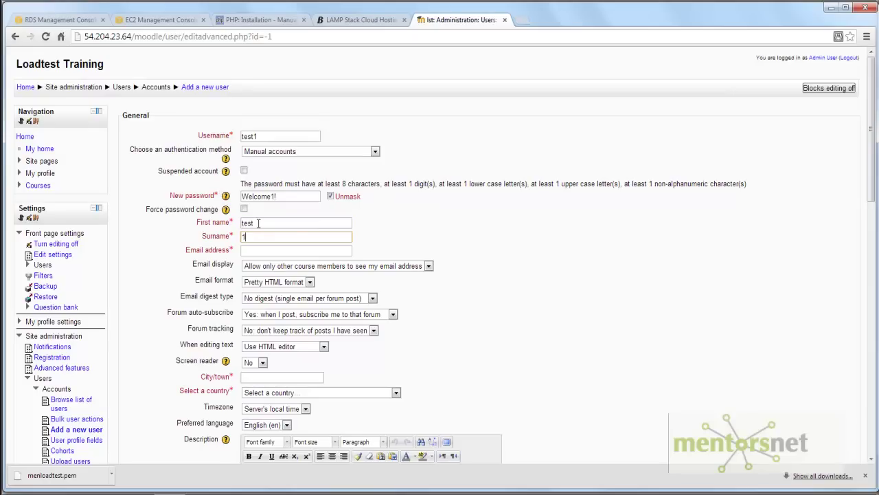
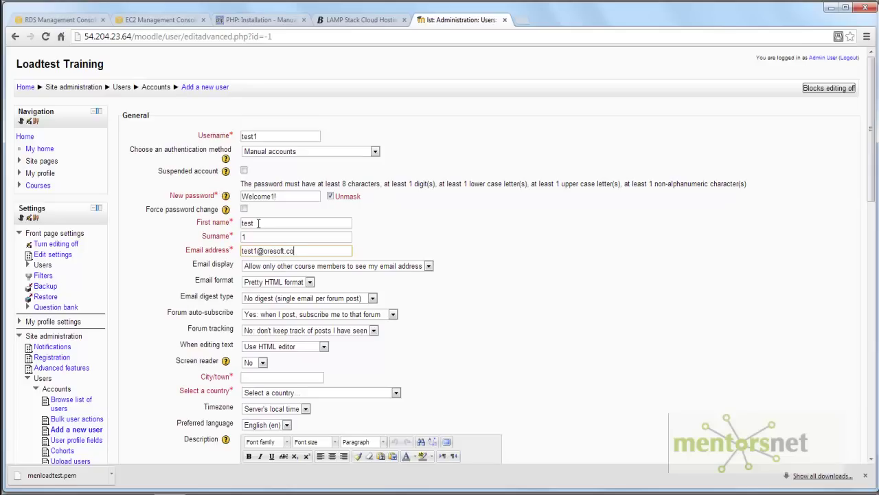
- Set city LA and country United States, then create the user account
left_click(247, 375)
key("Tab")
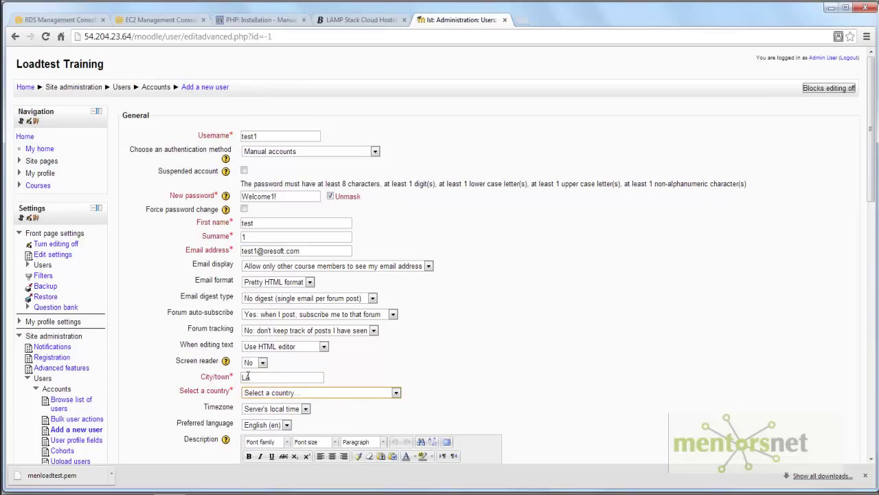
key("u")
key("u")
key("u")
key("u")
key("u")
scroll(548, 392, "down", 5)
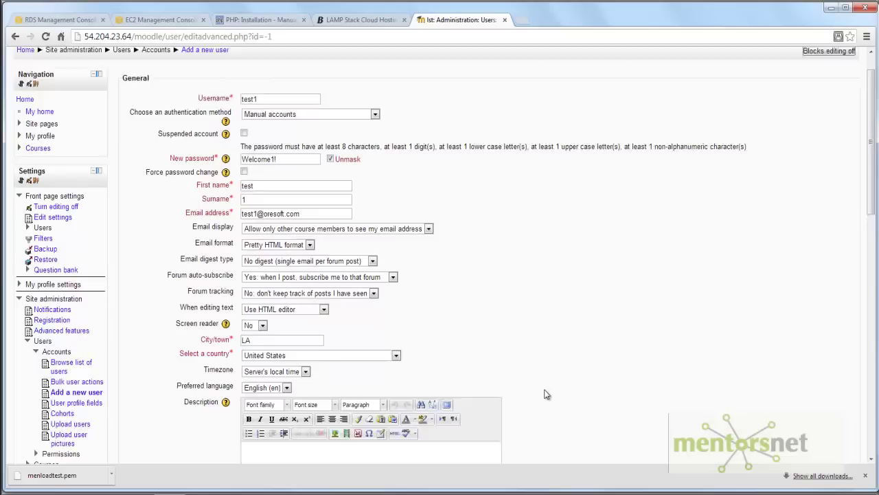
scroll(245, 402, "down", 6)
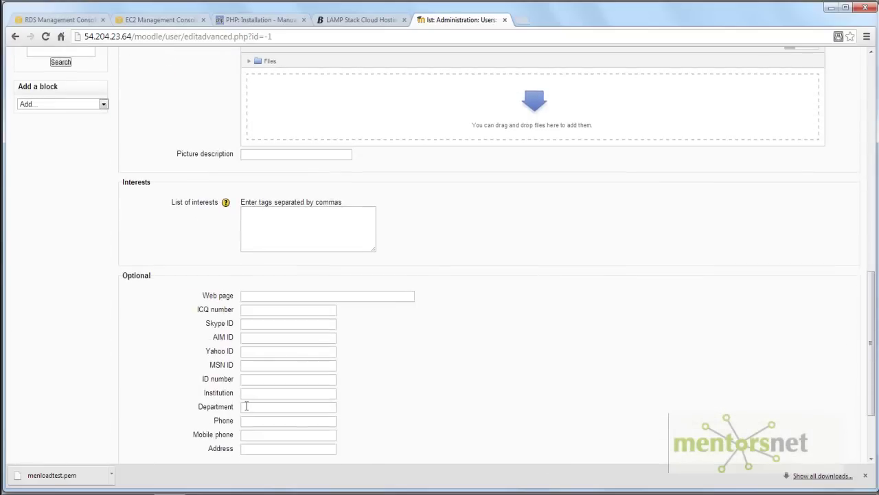
left_click(261, 380)
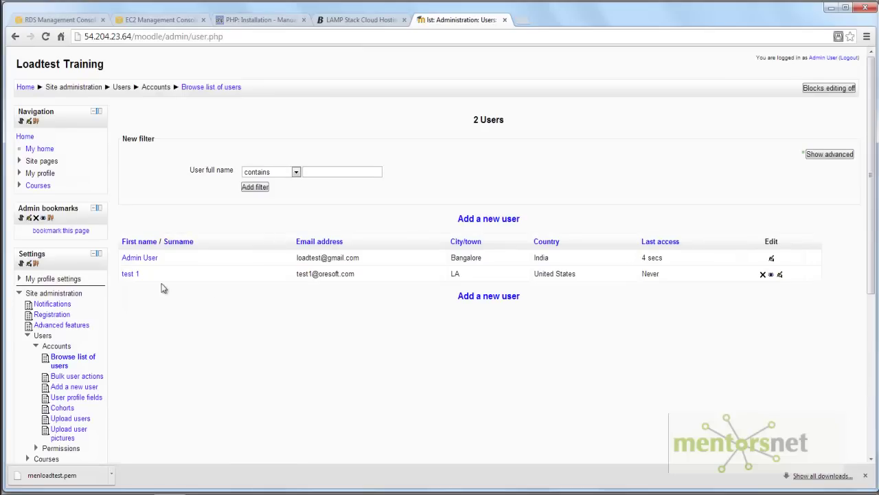
- Open the Enrolled users page for the CS101 course
left_click(21, 185)
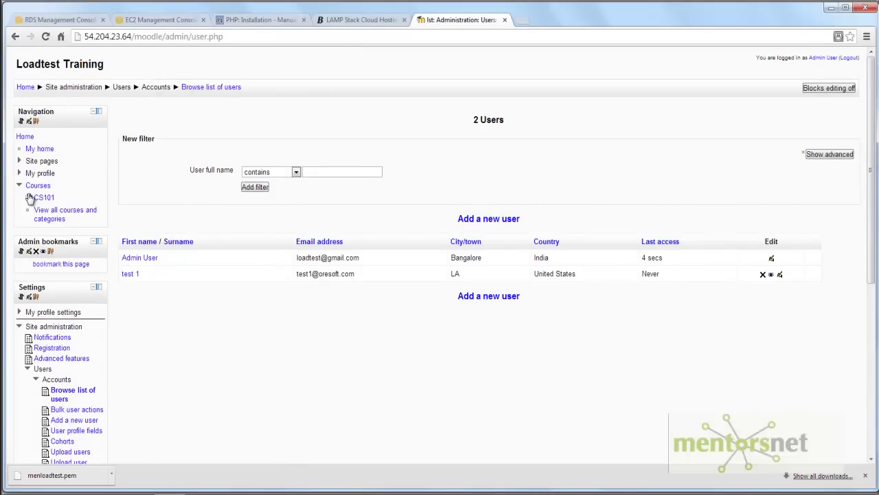
left_click(28, 197)
left_click(55, 210)
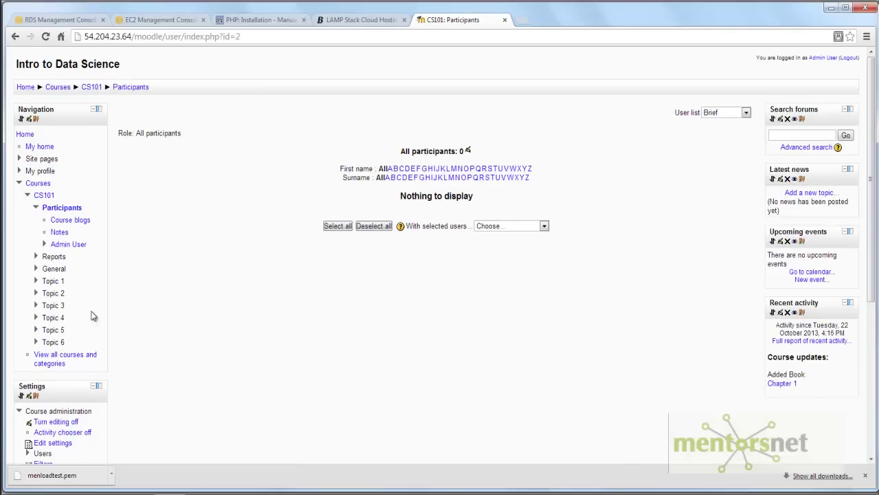
scroll(86, 287, "down", 2)
scroll(57, 289, "down", 1)
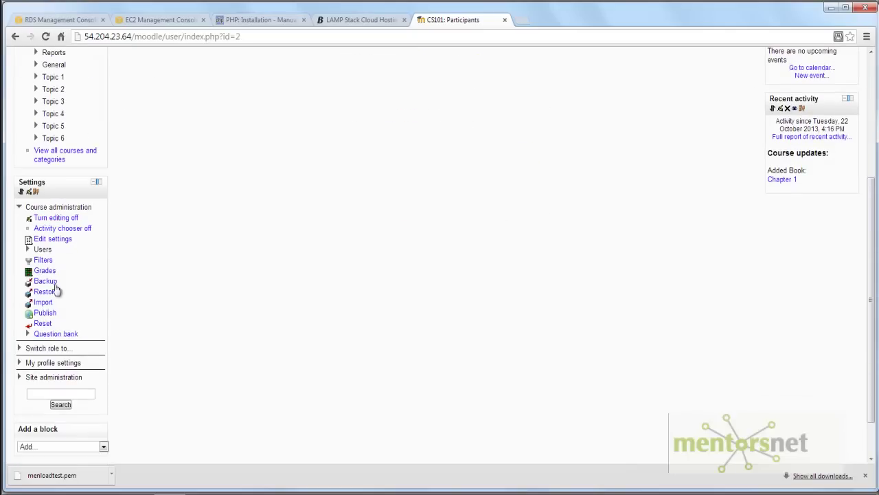
left_click(29, 249)
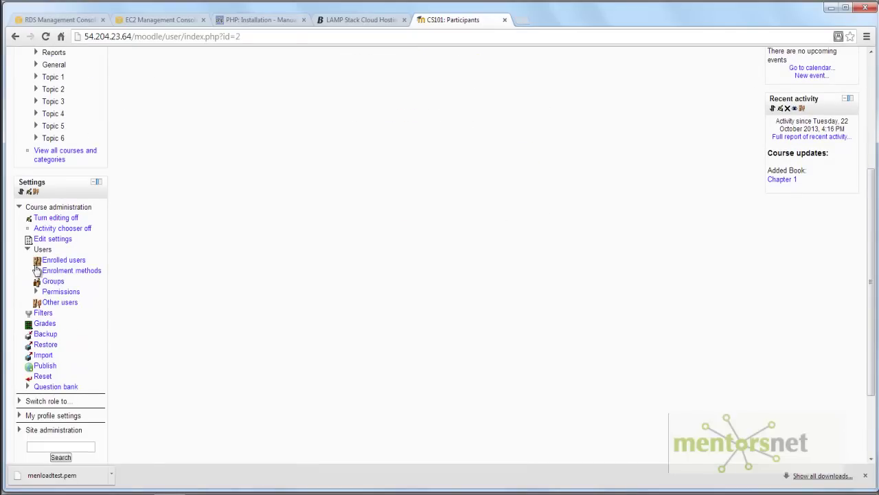
left_click(57, 263)
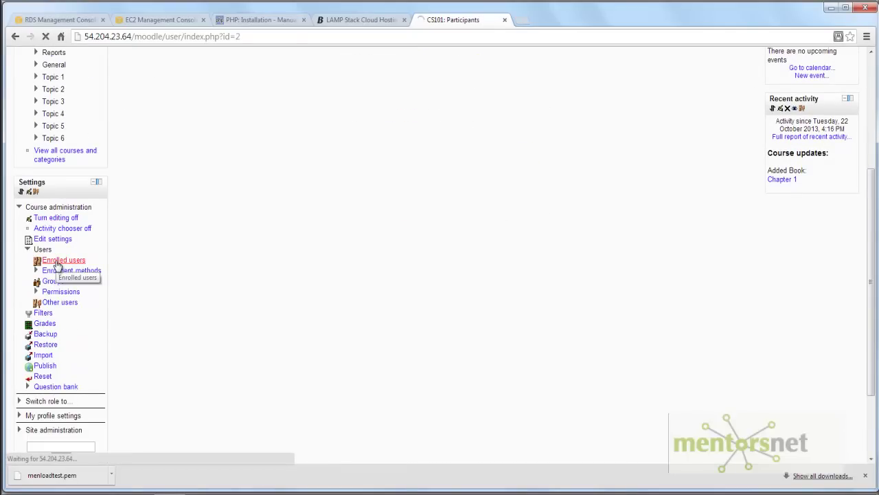
- Enrol test1 as a Student in CS101 and check the Participants list
left_click(825, 139)
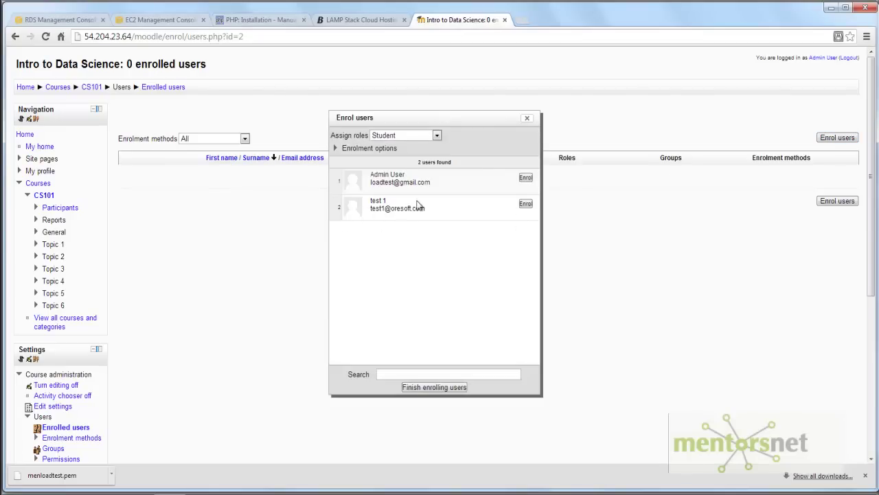
left_click(526, 205)
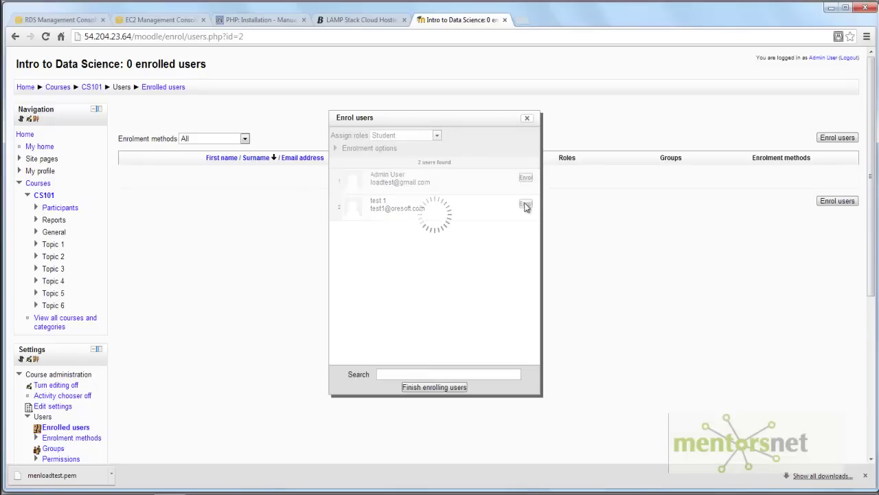
left_click(527, 118)
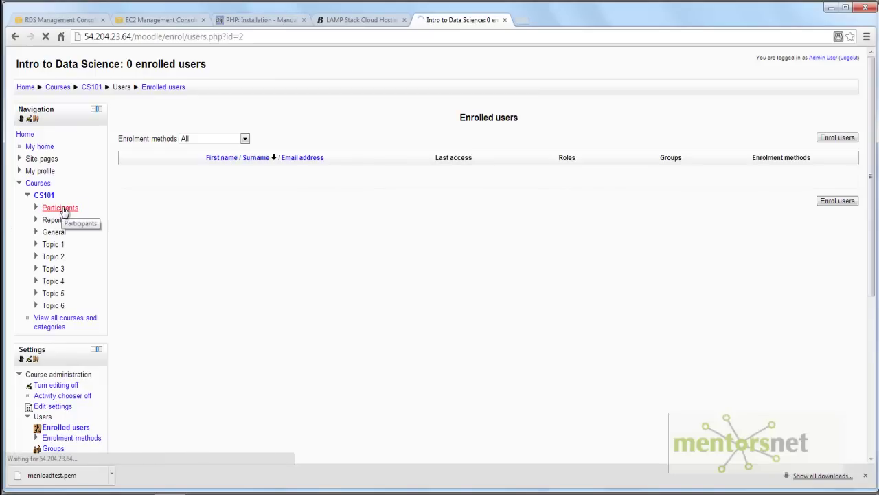
left_click(60, 208)
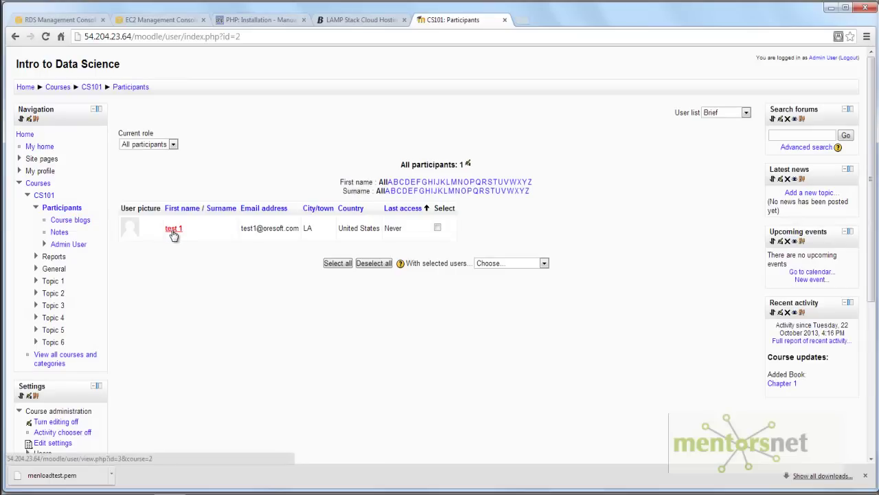
- Log out of the admin account and enter the test1 username on the login page
left_click(846, 59)
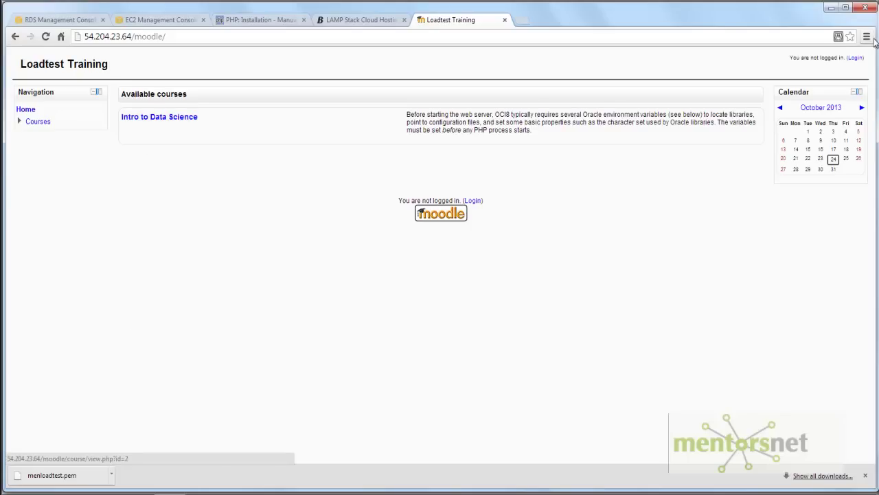
left_click(854, 58)
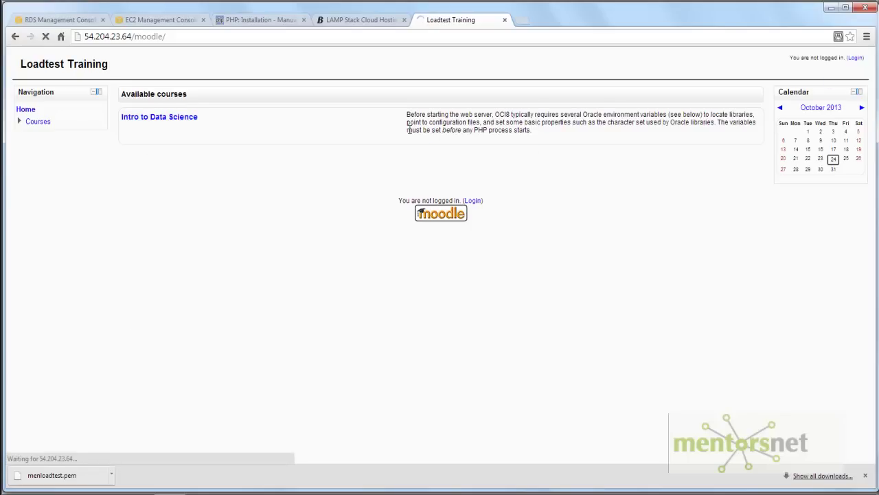
left_click(430, 176)
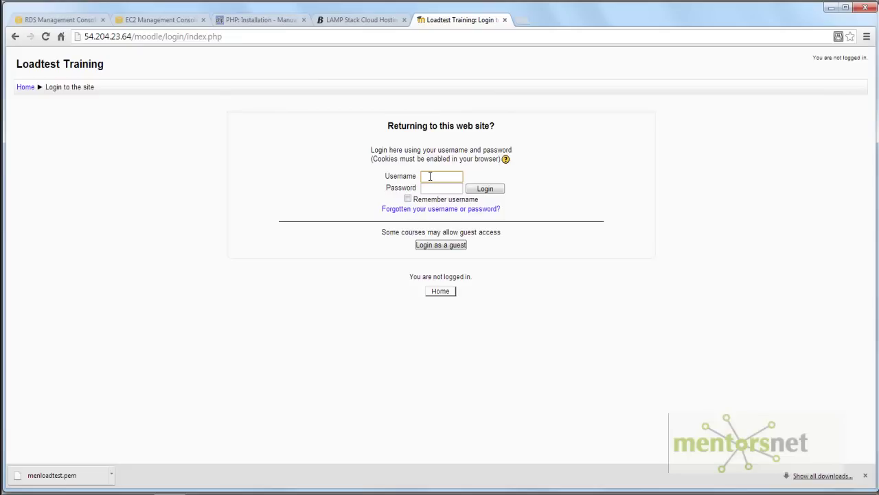
type("t")
key("Down")
key("Down")
key("Return")
key("Tab")
- Enter the test user's password, log in, and open Intro to Data Science
left_click(484, 189)
type("t1")
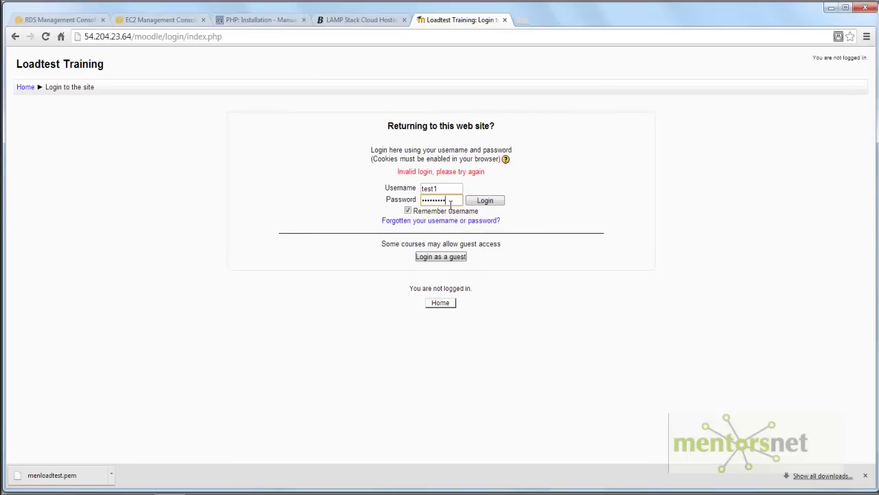
key("Return")
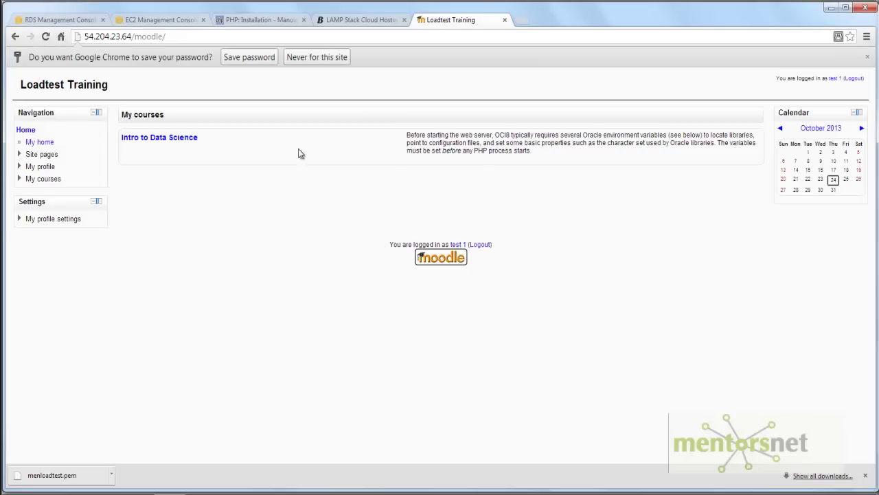
left_click(164, 140)
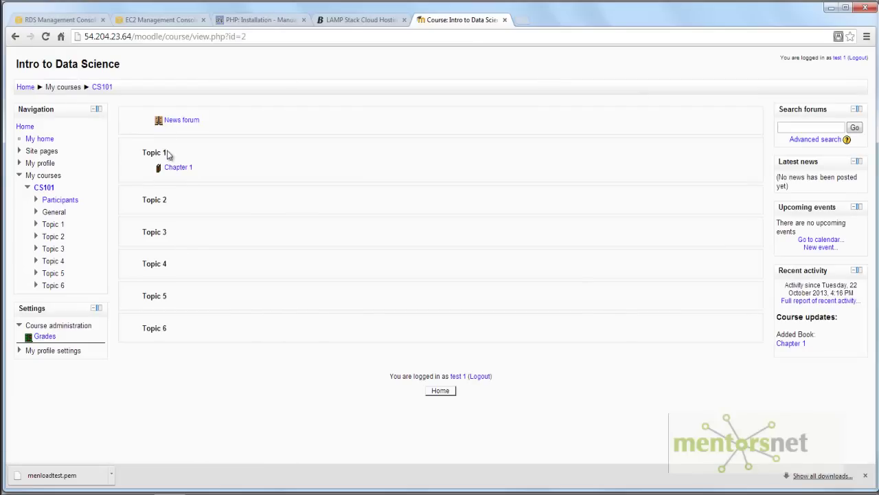
- Open the Chapter 1 book in Topic 1 of the Intro to Data Science course
left_click(178, 169)
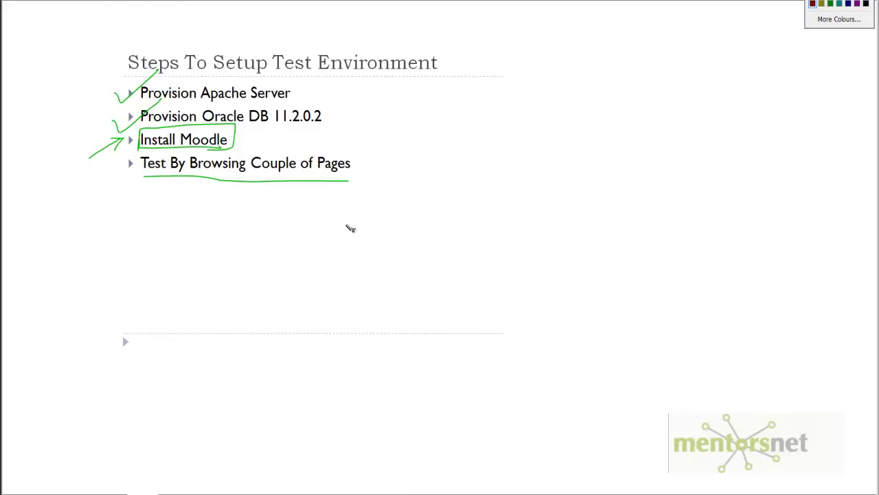
- Ink a freehand mark below the last setup step, after the handwritten red '50'
mouse_move(346, 225)
left_mouse_down()
mouse_move(346, 236)
mouse_move(369, 240)
mouse_move(346, 252)
mouse_move(367, 224)
mouse_move(452, 220)
left_mouse_up()
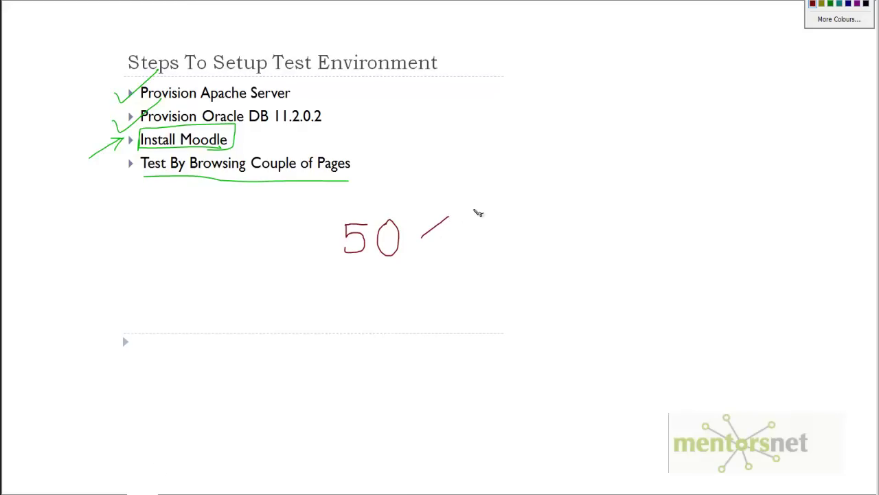